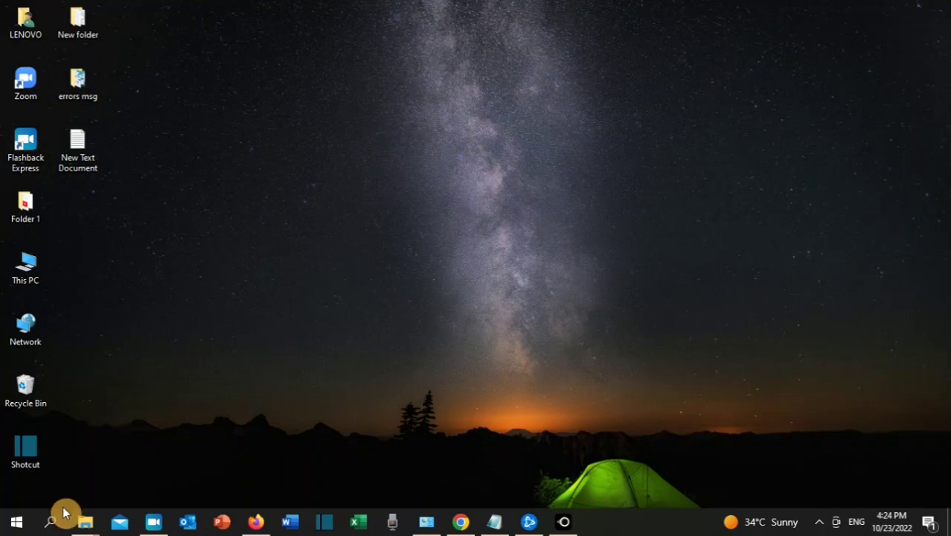
Open Control Panel and go to the list of apps allowed through Windows Defender Firewall under System and Security
{"action": "left_click", "coordinate": [49, 527]}
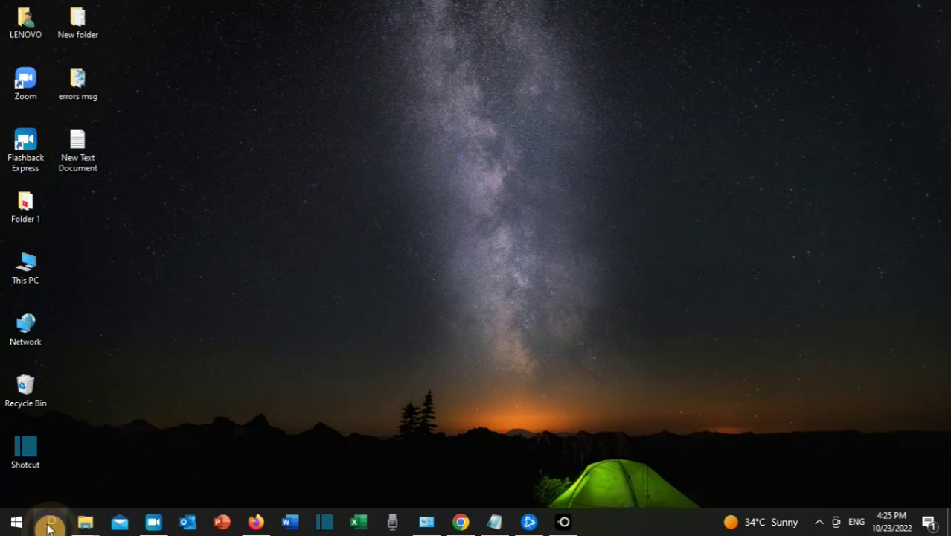
{"action": "type", "text": "contro"}
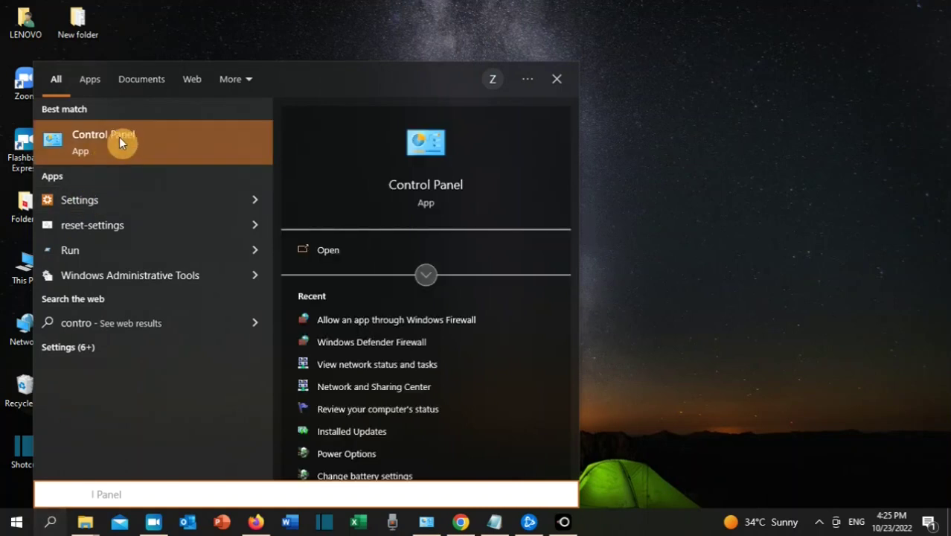
{"action": "left_click", "coordinate": [130, 140]}
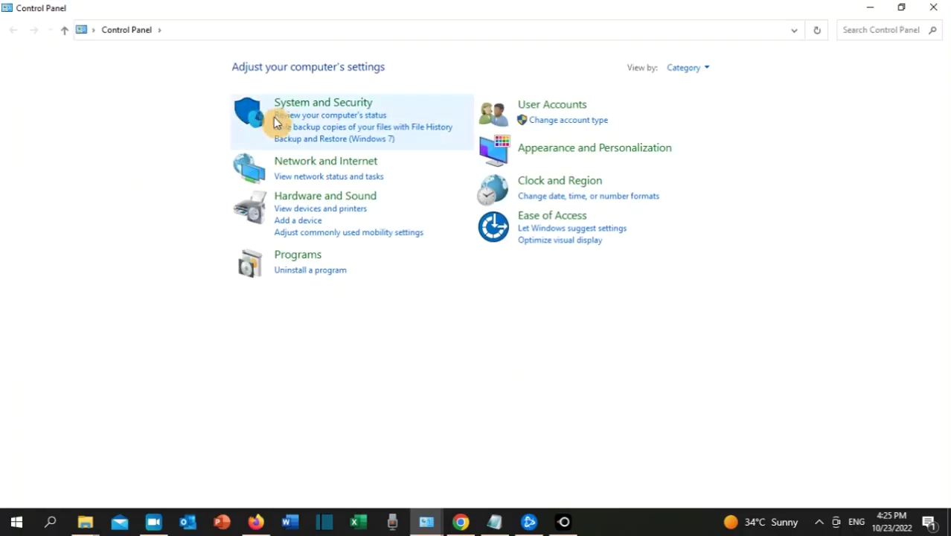
{"action": "left_click", "coordinate": [331, 105]}
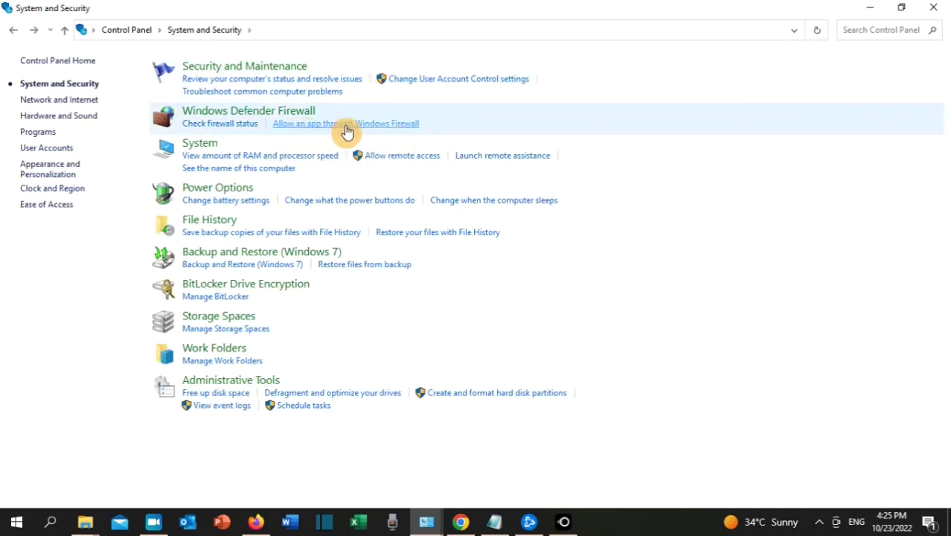
{"action": "left_click", "coordinate": [368, 125]}
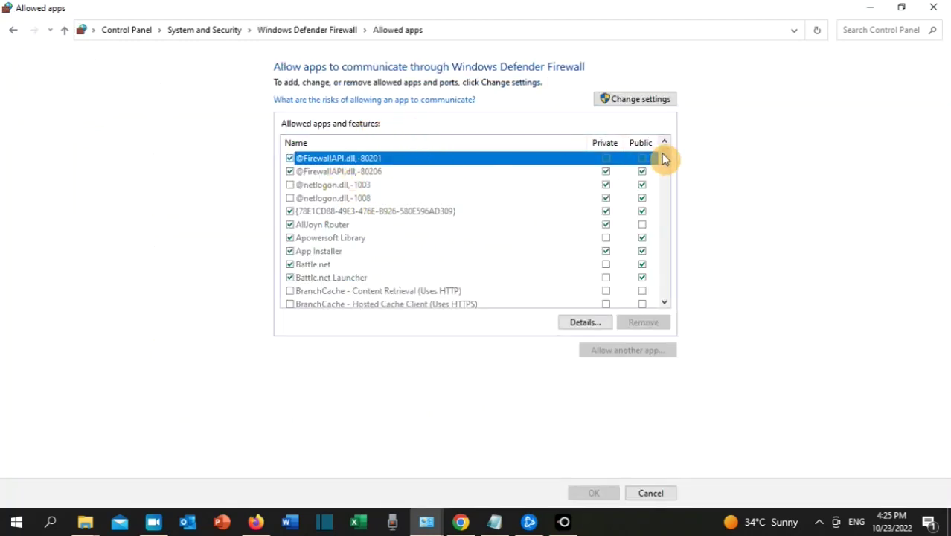
Allow Overwatch Application through the firewall on private and public networks, save the settings, and minimize Control Panel
{"action": "left_click_drag", "start_coordinate": [667, 164], "coordinate": [664, 233]}
{"action": "left_click", "coordinate": [325, 200]}
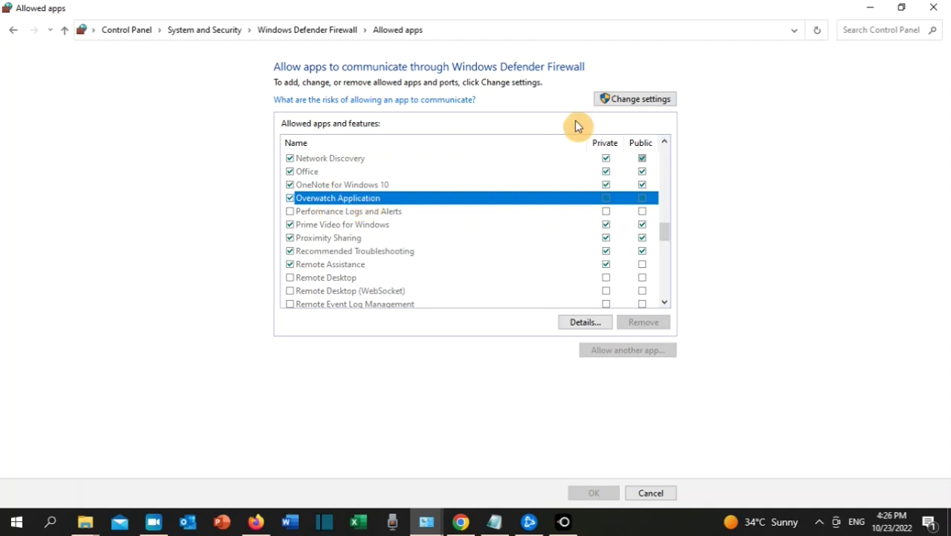
{"action": "left_click", "coordinate": [625, 101]}
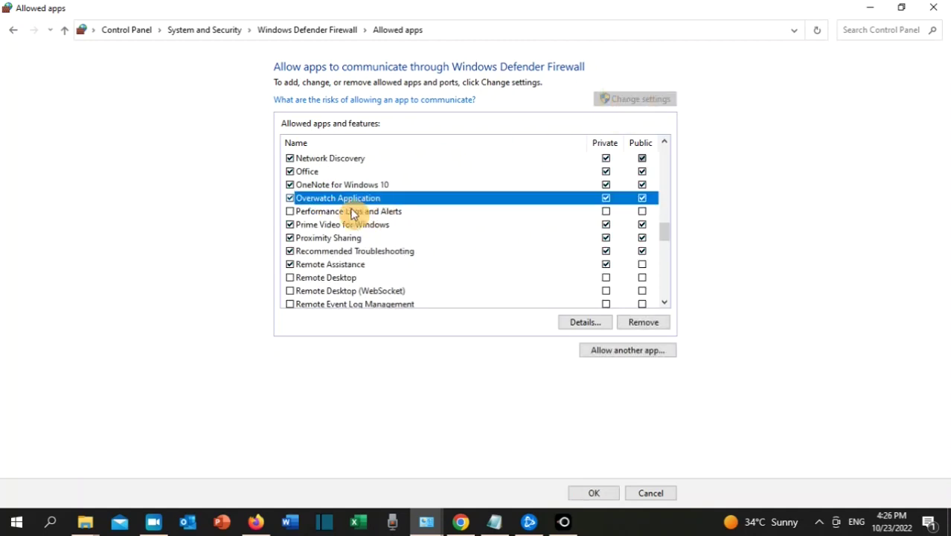
{"action": "left_click", "coordinate": [605, 199]}
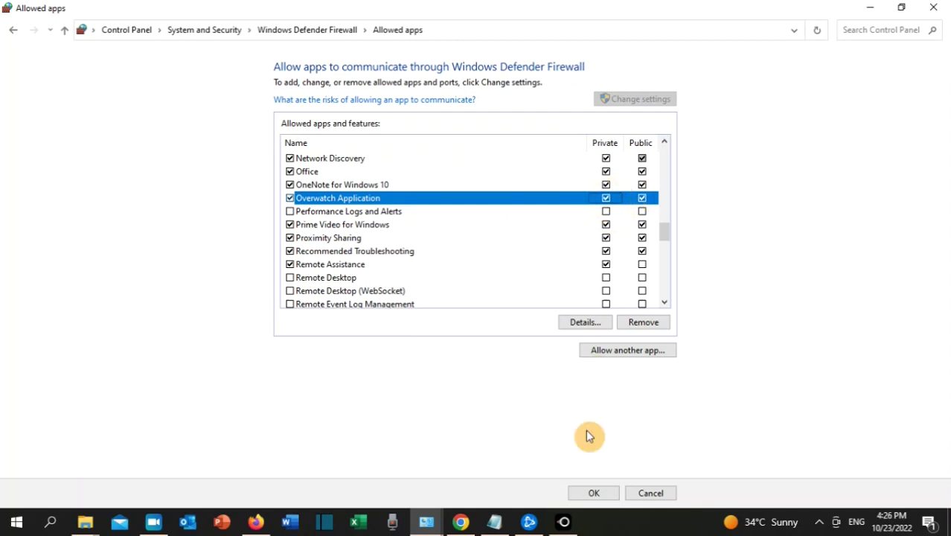
{"action": "left_click", "coordinate": [592, 494]}
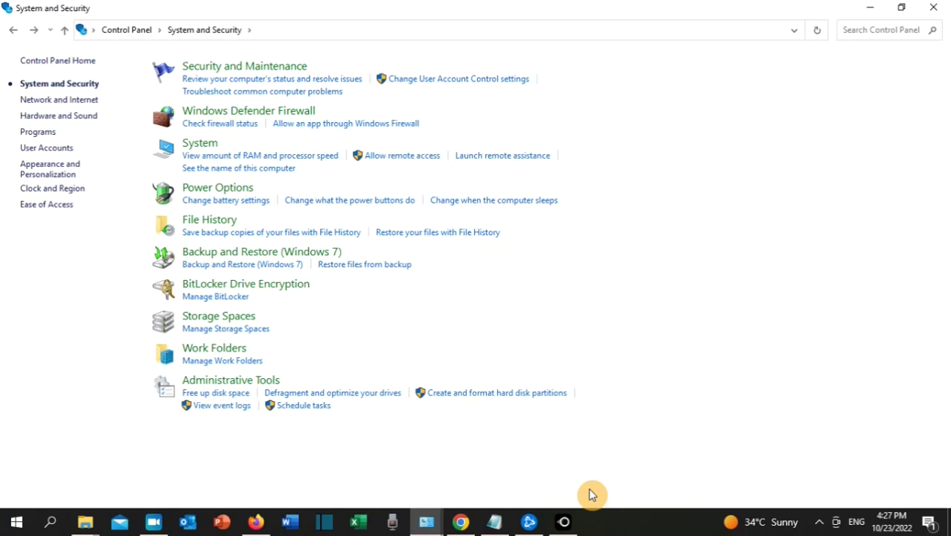
{"action": "left_click", "coordinate": [871, 9]}
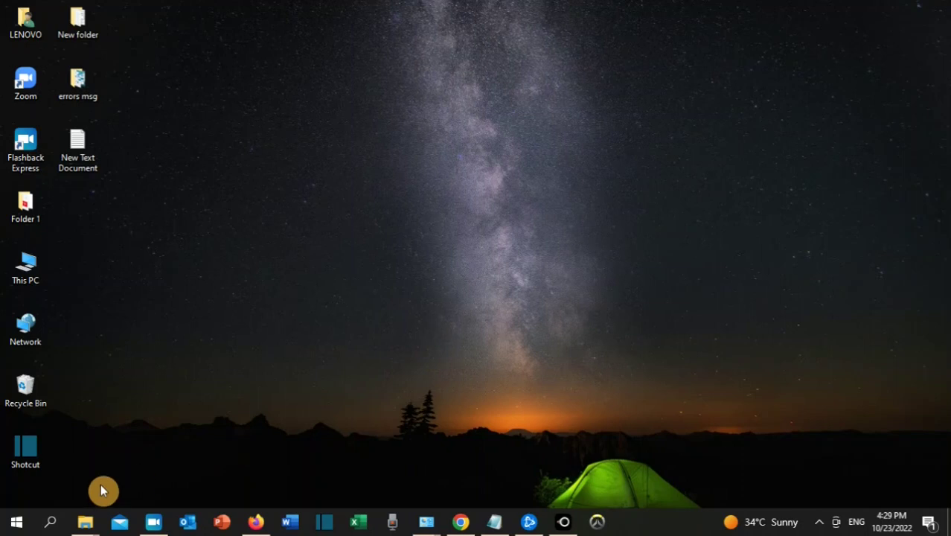
Search Windows for the Overwatch app and open its file location
{"action": "left_click", "coordinate": [50, 522]}
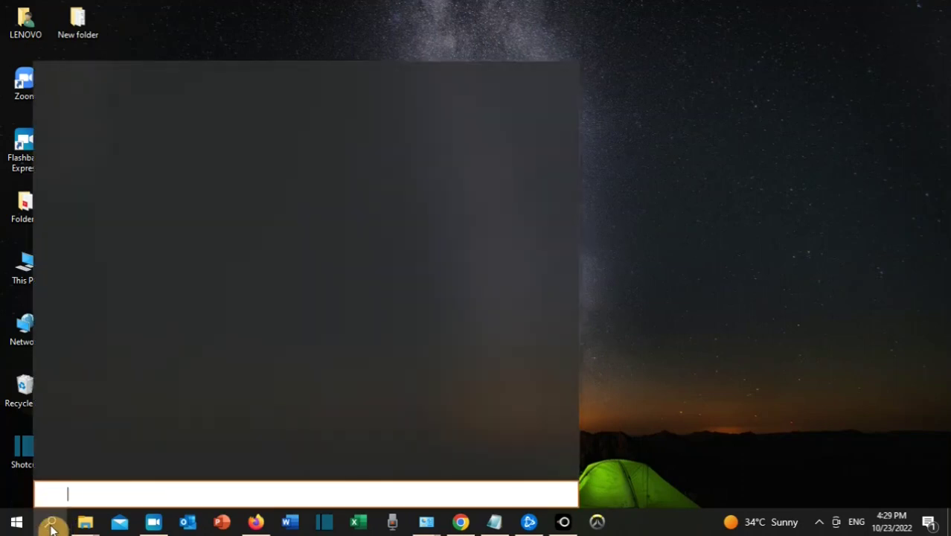
{"action": "type", "text": "over"}
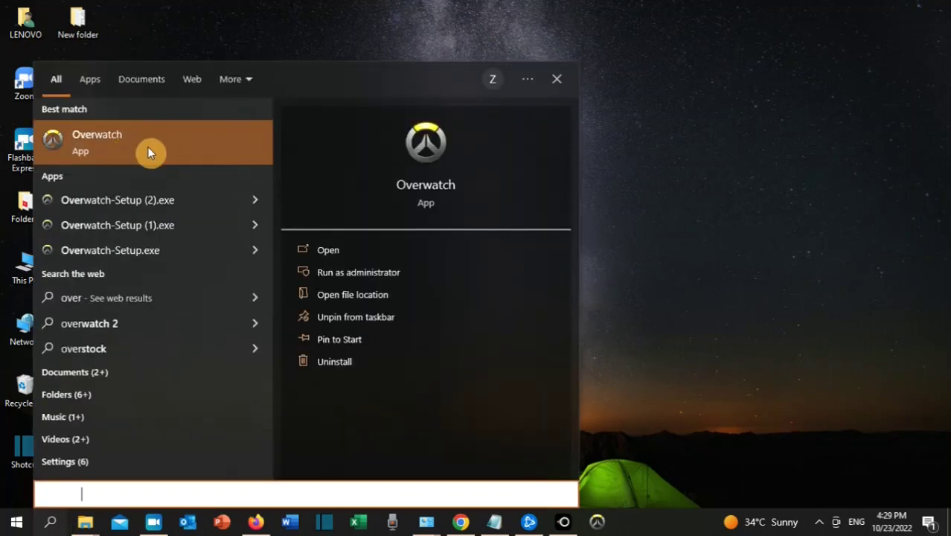
{"action": "right_click", "coordinate": [148, 153]}
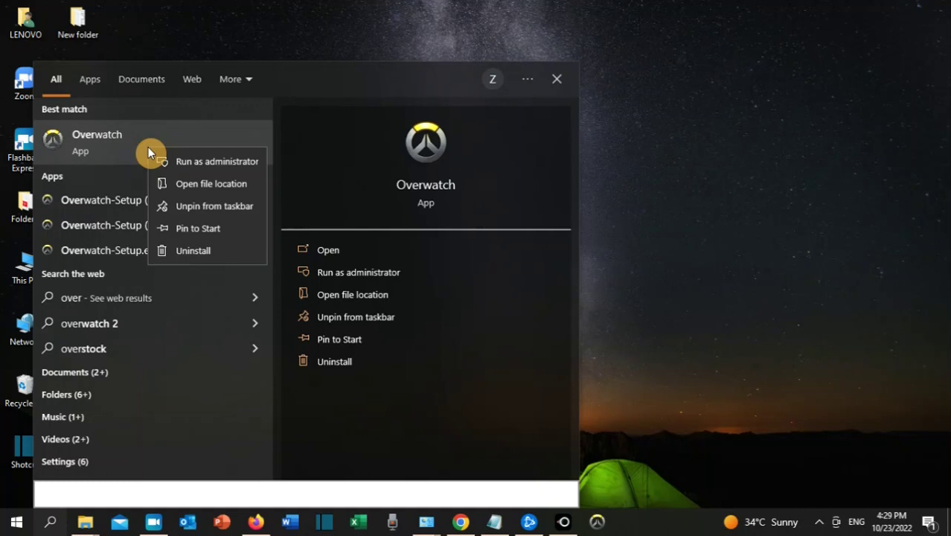
{"action": "left_click", "coordinate": [192, 185]}
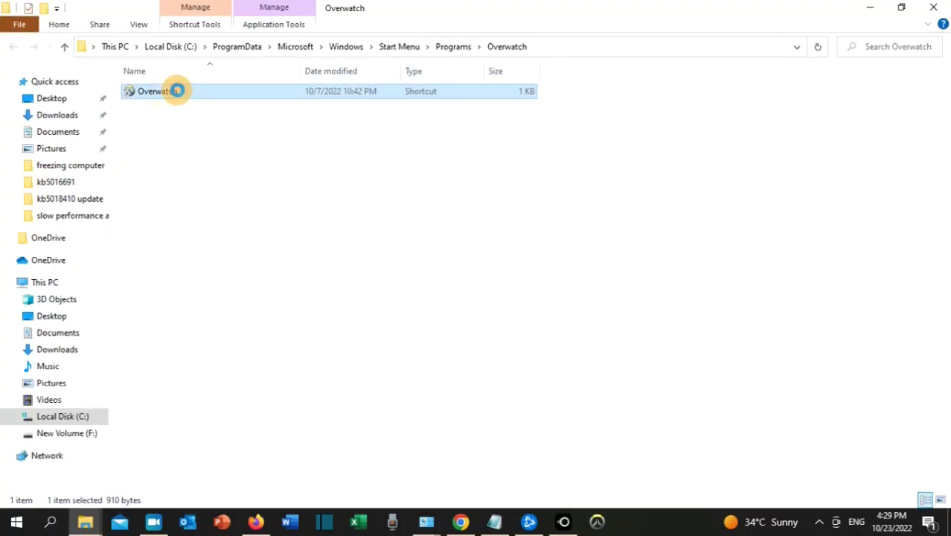
Disable fullscreen optimizations in the Overwatch shortcut's compatibility properties and apply the change
{"action": "right_click", "coordinate": [178, 93]}
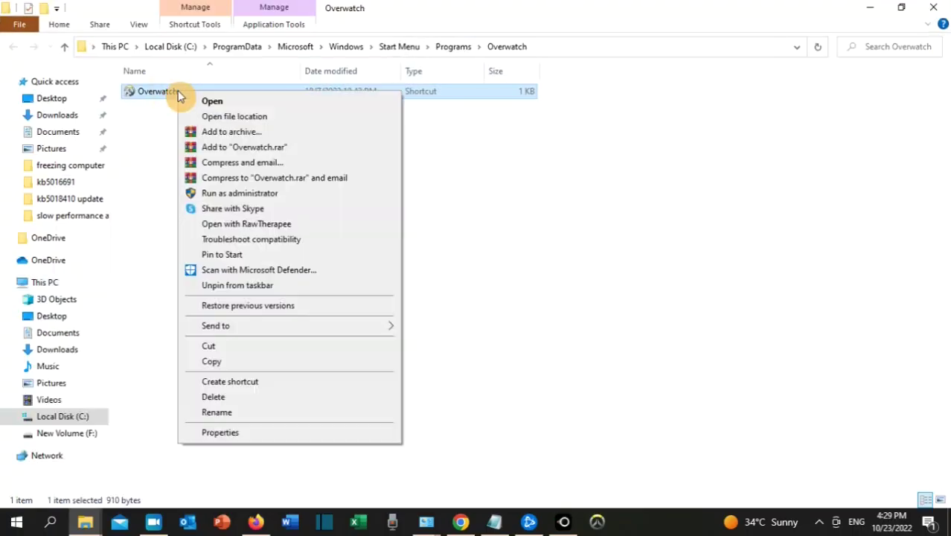
{"action": "left_click", "coordinate": [220, 434]}
{"action": "left_click", "coordinate": [383, 142]}
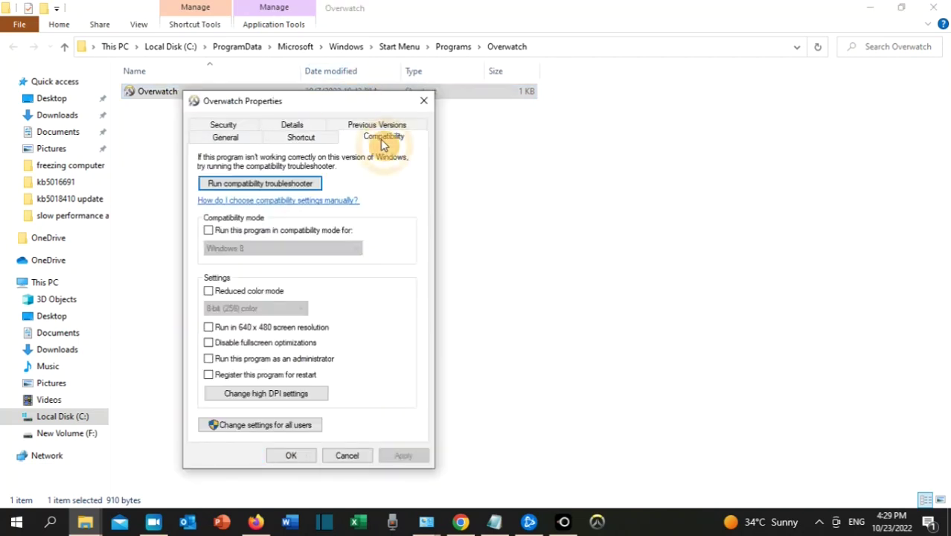
{"action": "left_click", "coordinate": [210, 343]}
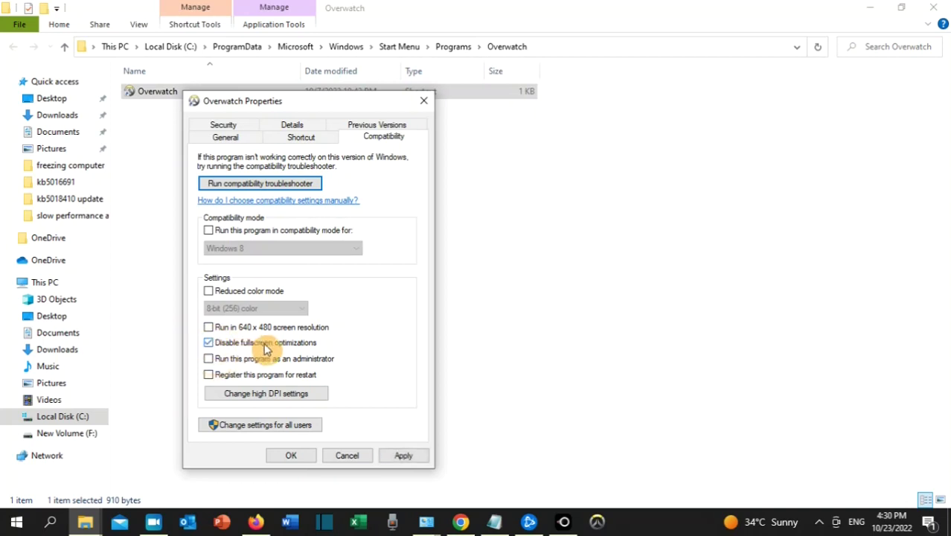
{"action": "left_click", "coordinate": [211, 344]}
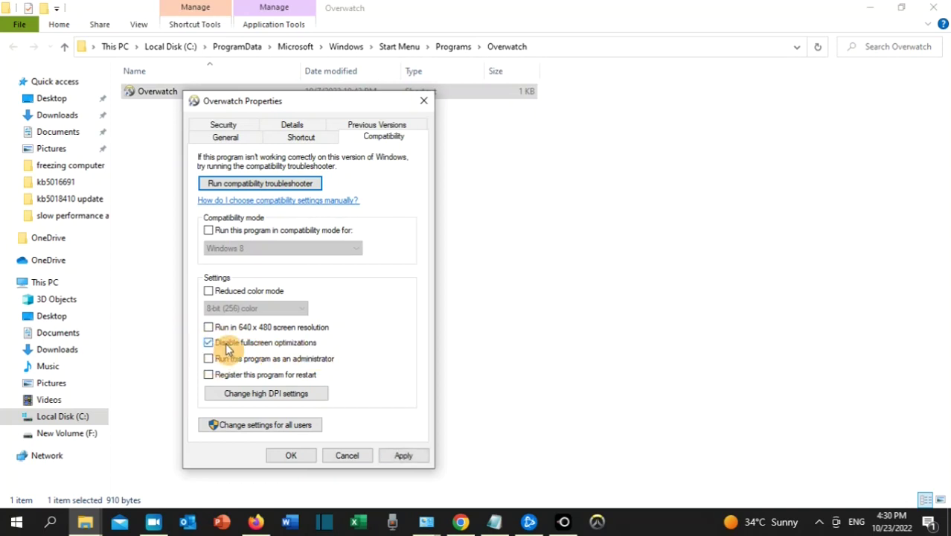
{"action": "left_click", "coordinate": [408, 458]}
{"action": "left_click", "coordinate": [290, 456]}
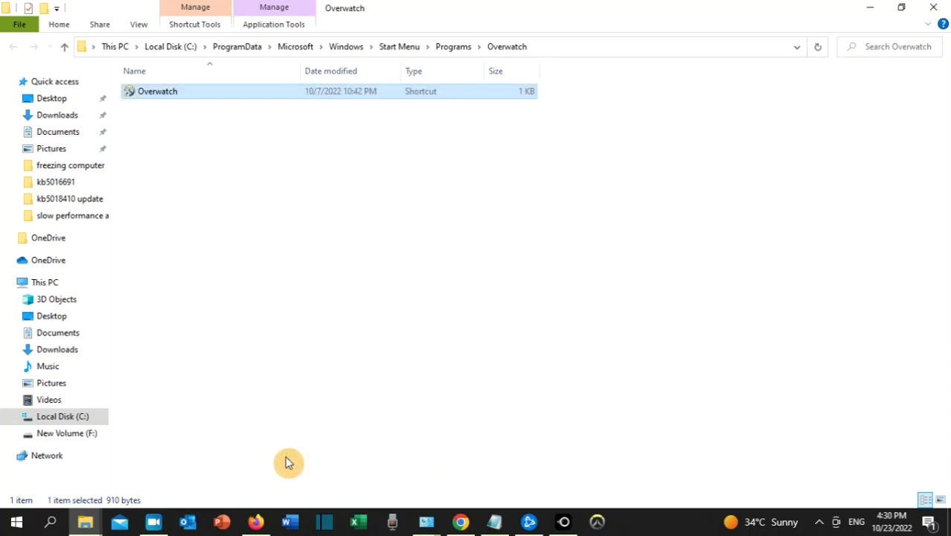
Open Windows Graphics settings and add the Overwatch desktop app from the Overwatch\_retail_\Beta folder
{"action": "left_click", "coordinate": [50, 524]}
{"action": "type", "text": "graph"}
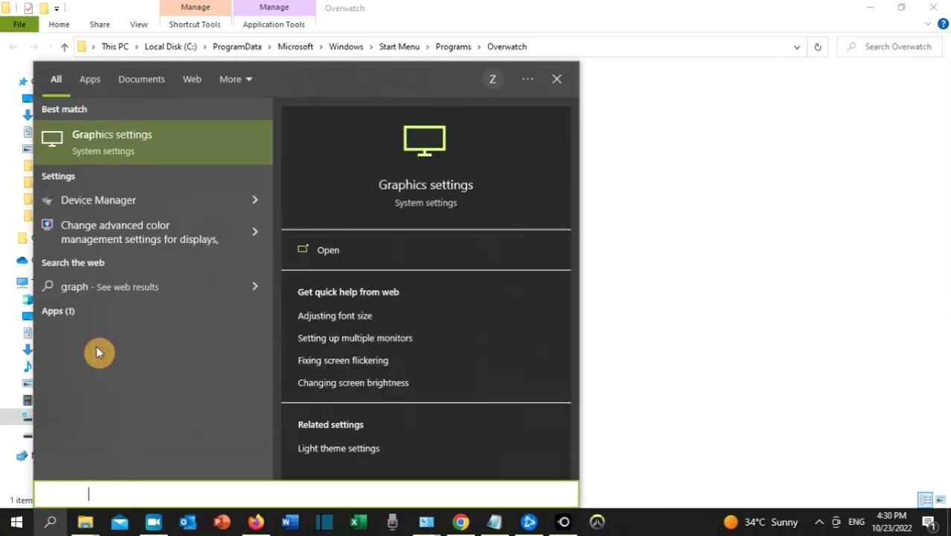
{"action": "left_click", "coordinate": [136, 151]}
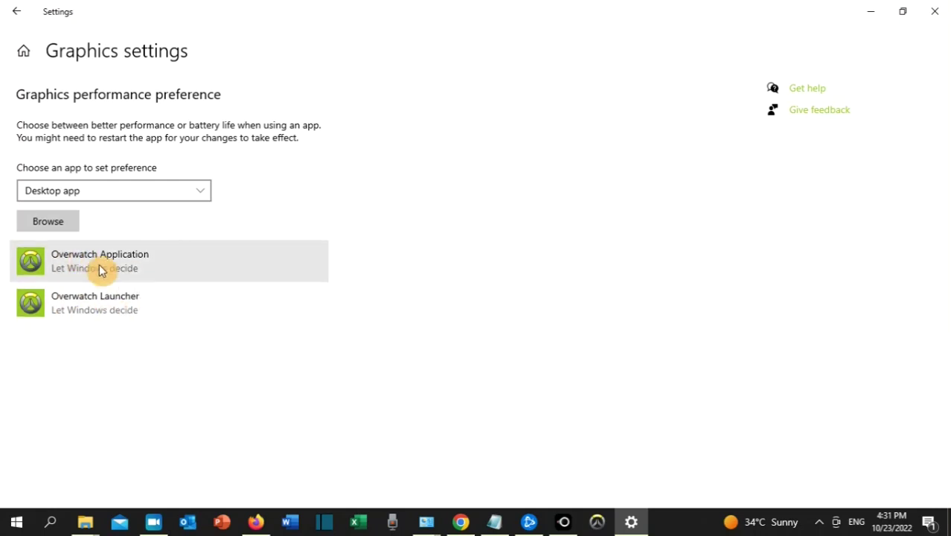
{"action": "left_click", "coordinate": [49, 224]}
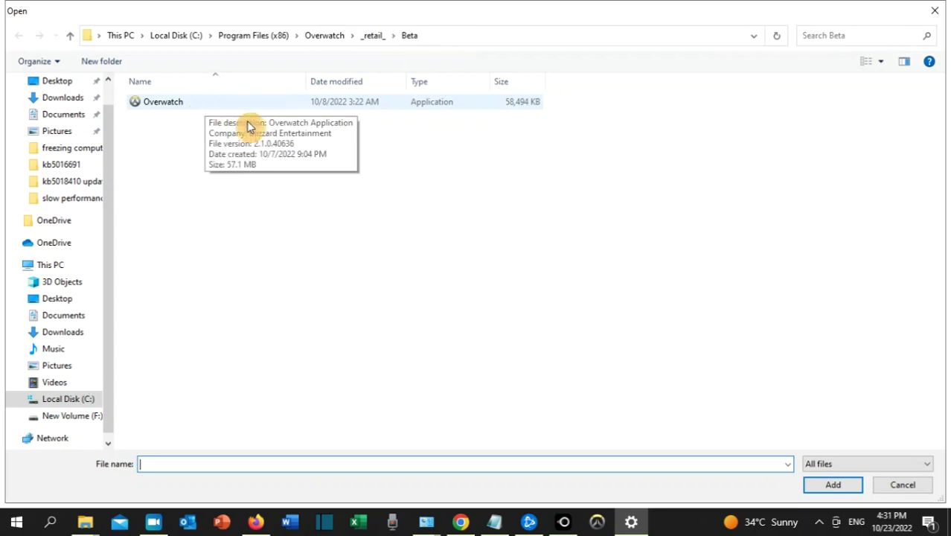
{"action": "left_click", "coordinate": [824, 490]}
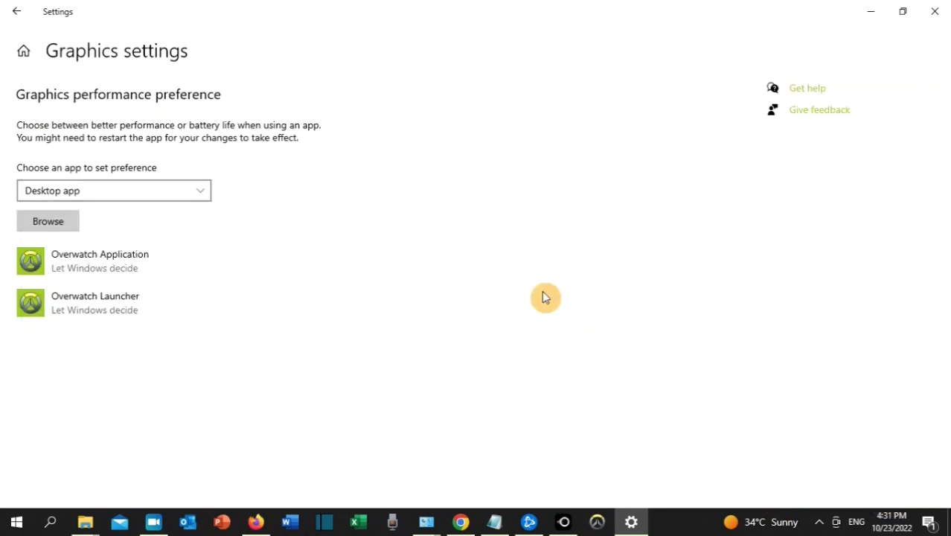
Set the graphics preference for Overwatch Application to High performance and save it
{"action": "left_click", "coordinate": [166, 264]}
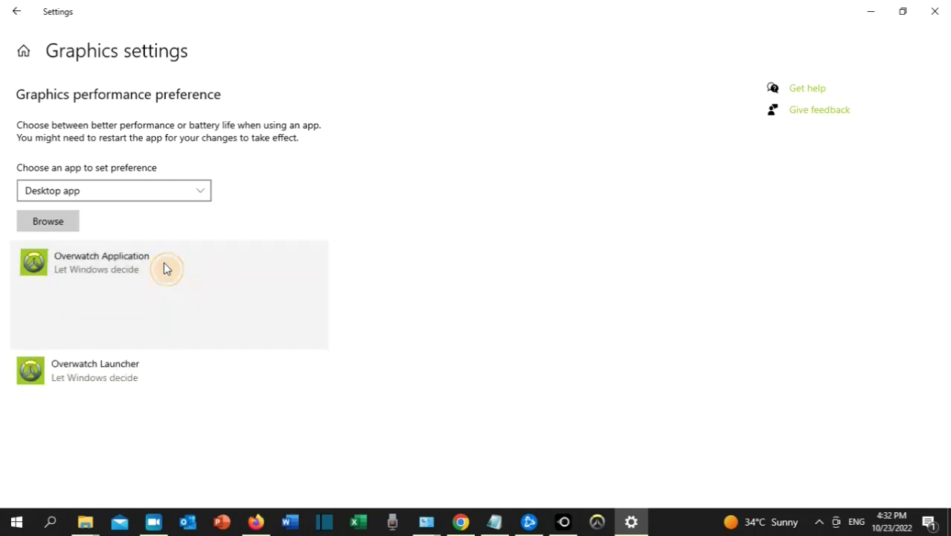
{"action": "left_click", "coordinate": [215, 337]}
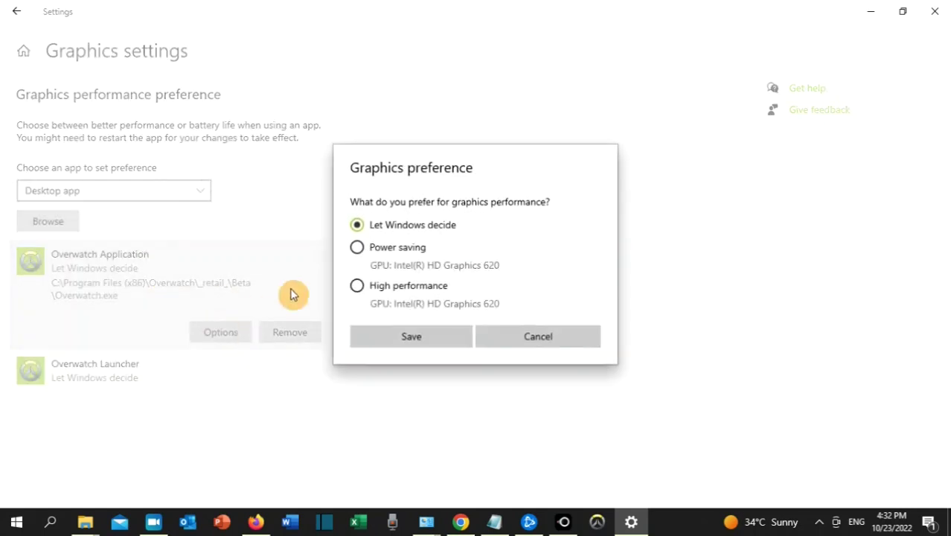
{"action": "left_click", "coordinate": [356, 287]}
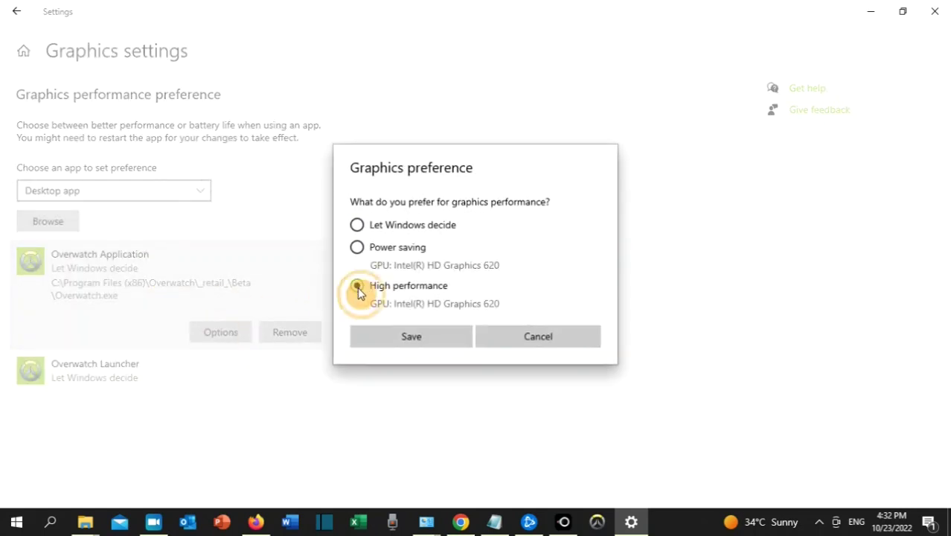
{"action": "left_click", "coordinate": [390, 339]}
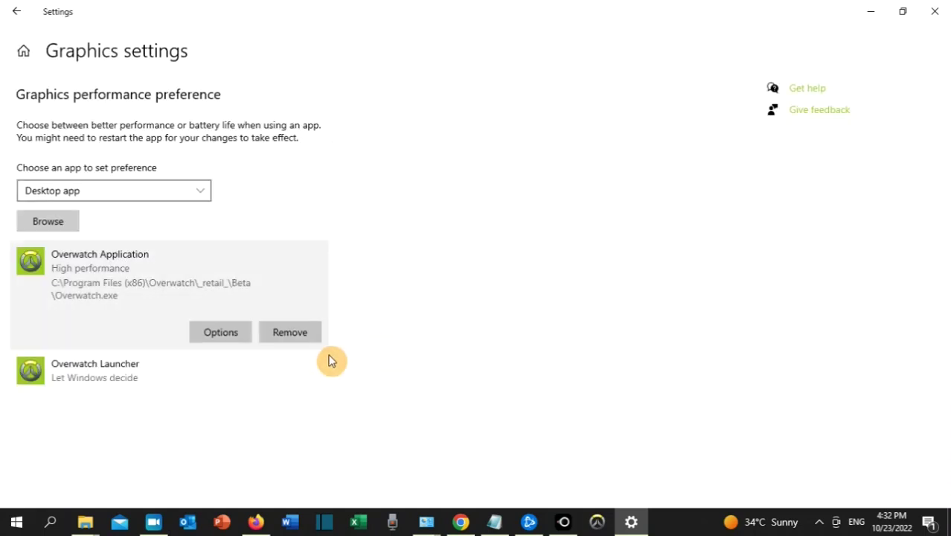
Set the graphics preference for Overwatch Launcher to High performance and save it
{"action": "left_click", "coordinate": [136, 376]}
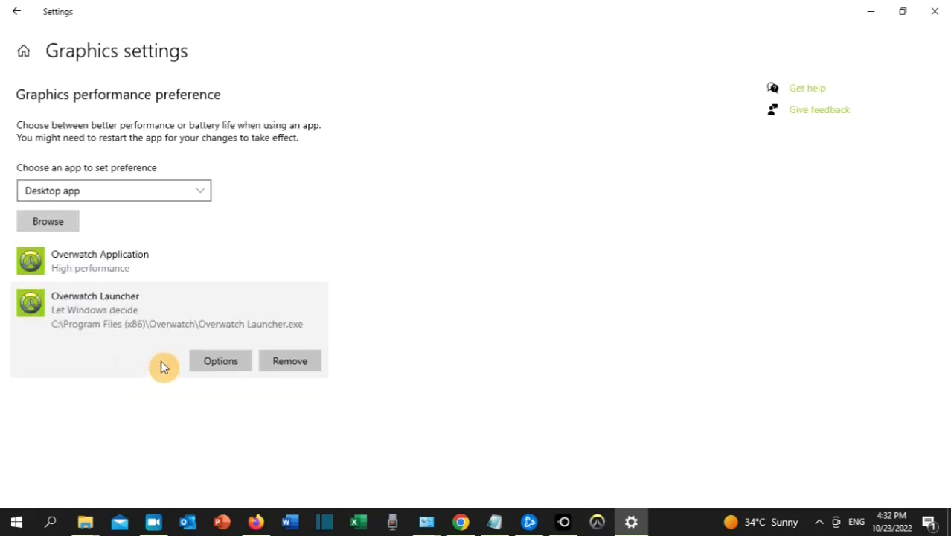
{"action": "left_click", "coordinate": [213, 362]}
{"action": "left_click", "coordinate": [357, 285]}
{"action": "left_click", "coordinate": [387, 337]}
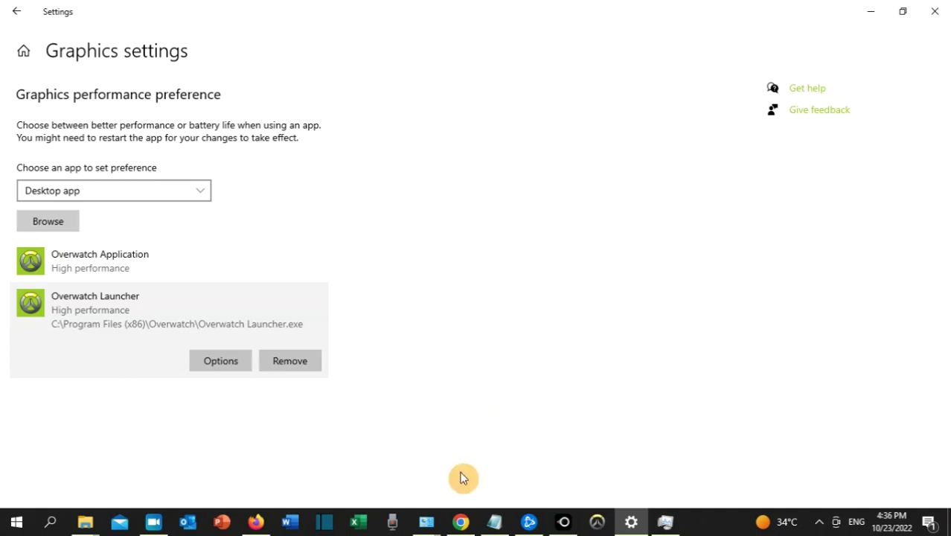
Switch to the Battle.net launcher and run Scan and Repair on the Overwatch 2 installation
{"action": "left_click", "coordinate": [528, 521]}
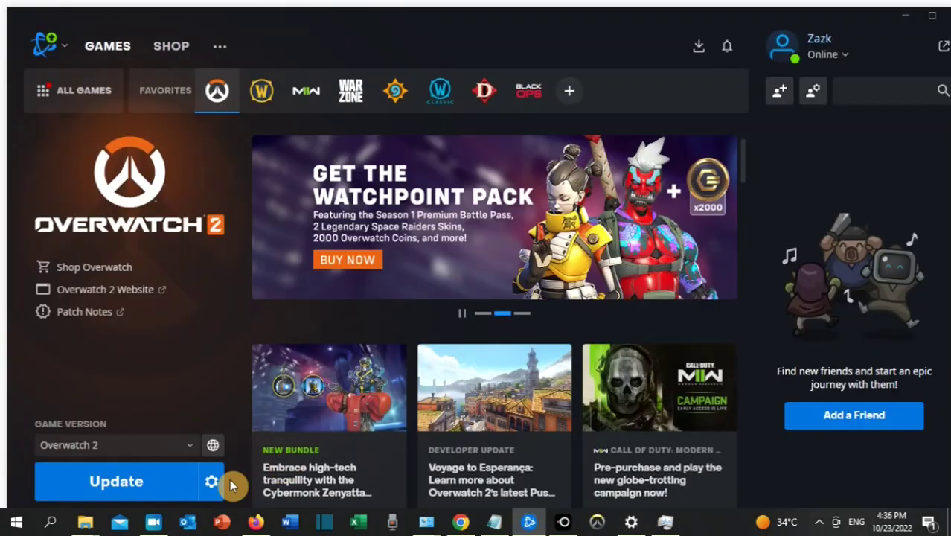
{"action": "left_click", "coordinate": [210, 484]}
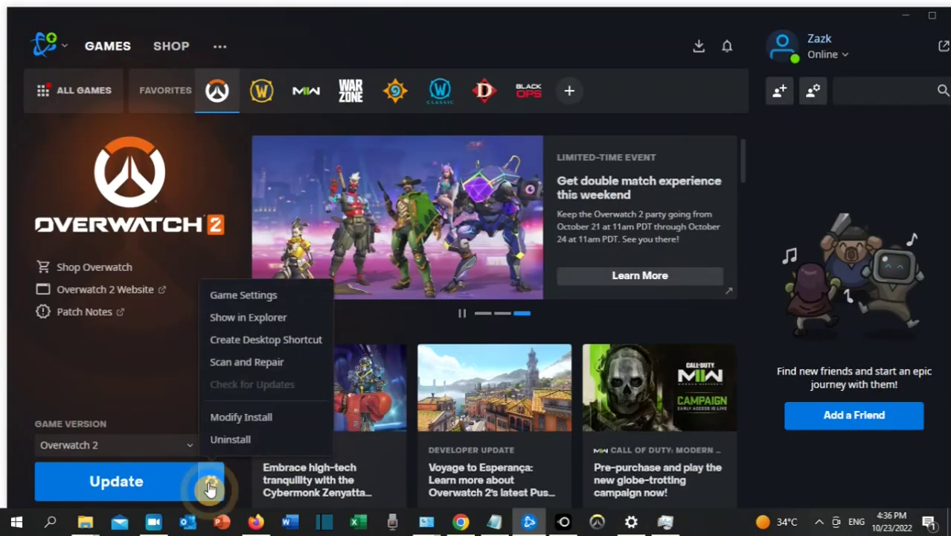
{"action": "left_click", "coordinate": [231, 364]}
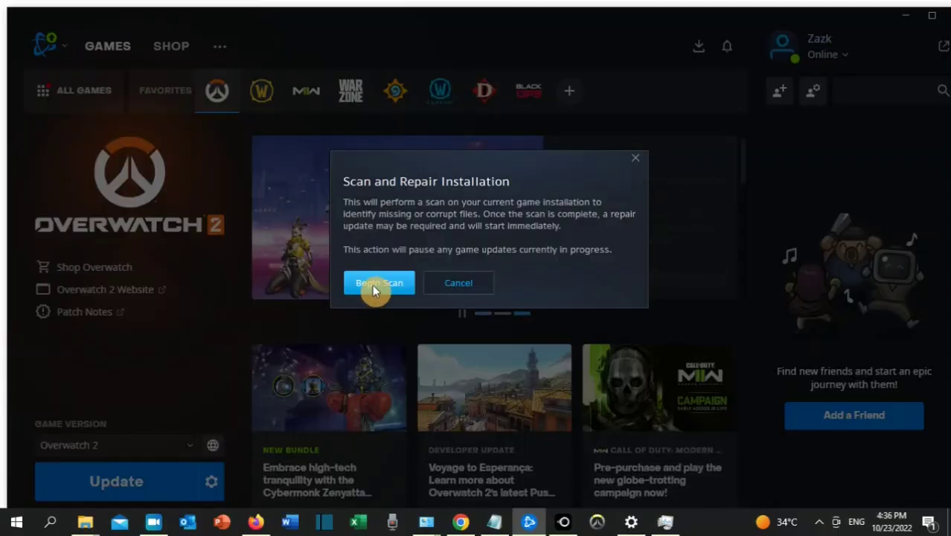
{"action": "left_click", "coordinate": [375, 287]}
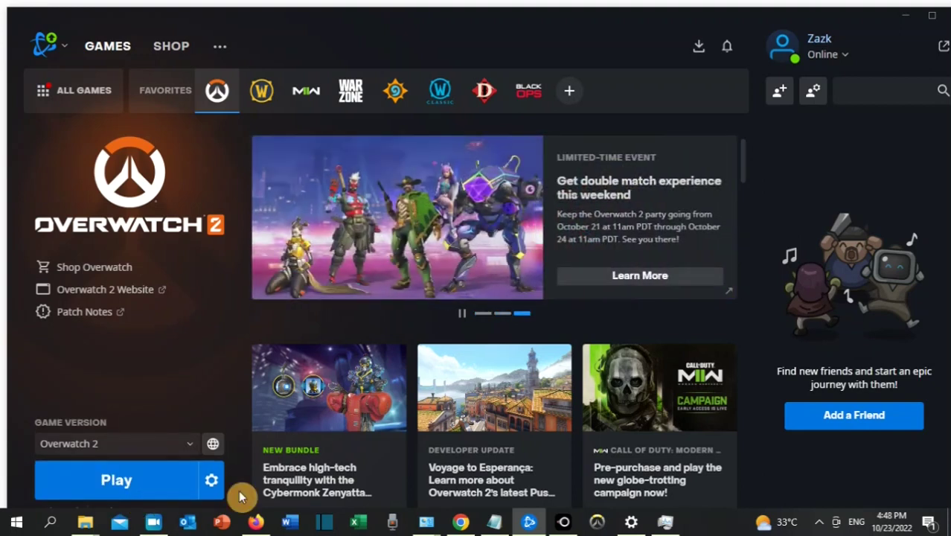
Enable additional command line arguments in the Overwatch 2 game settings, enter "--tank_WorkerThreadCount 2 -d3d11 -threads 2", and save
{"action": "left_click", "coordinate": [213, 483]}
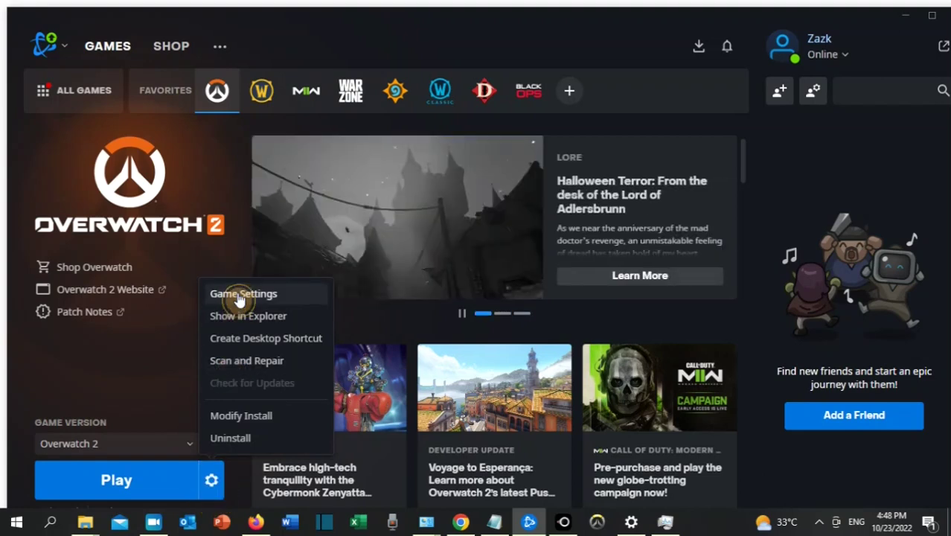
{"action": "left_click", "coordinate": [240, 295]}
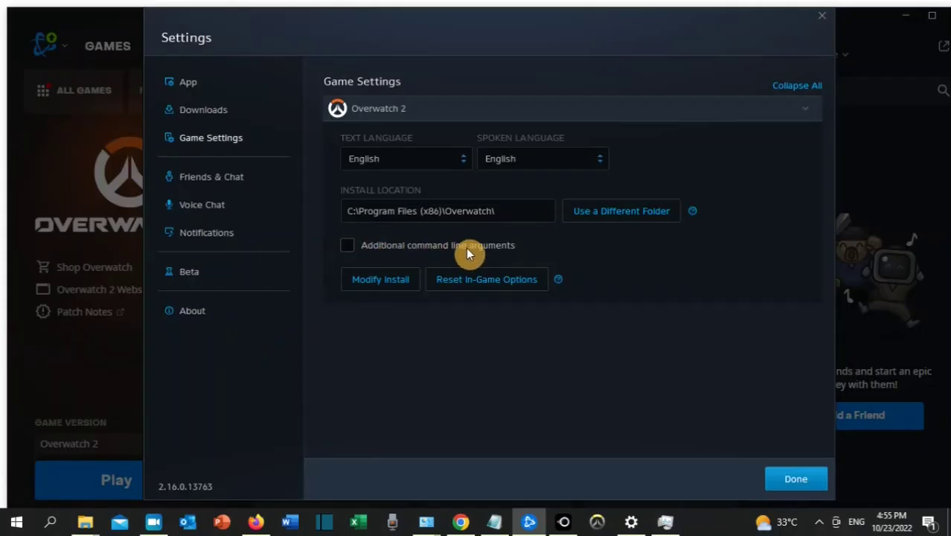
{"action": "left_click", "coordinate": [347, 247]}
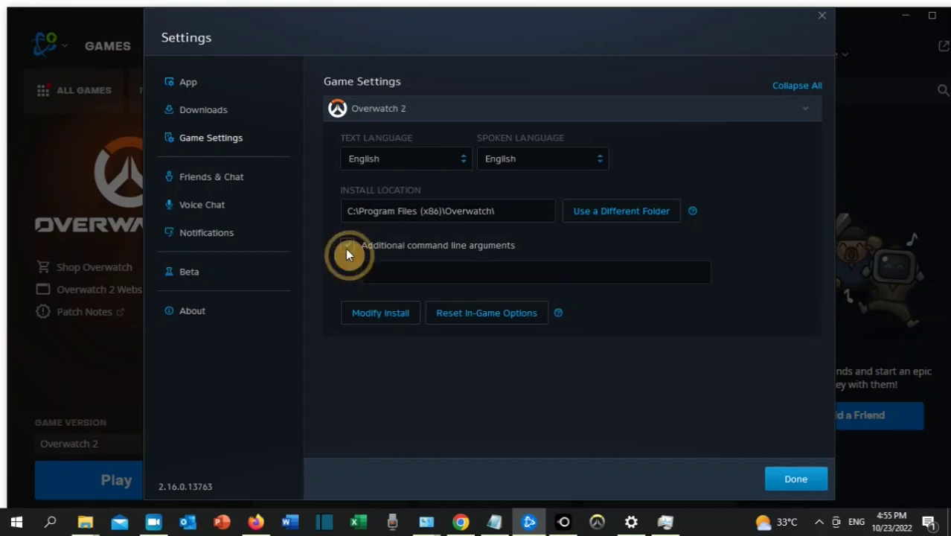
{"action": "right_click", "coordinate": [377, 274]}
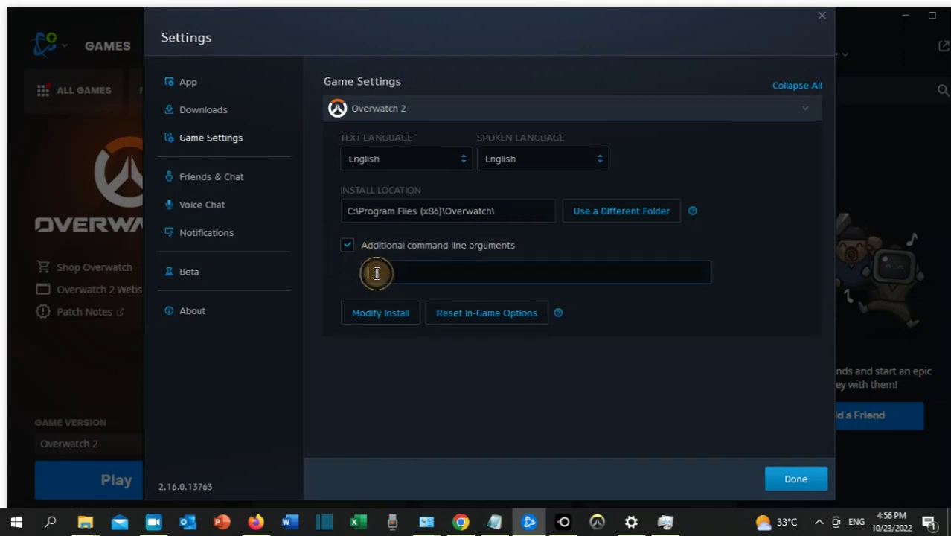
{"action": "left_click", "coordinate": [405, 320]}
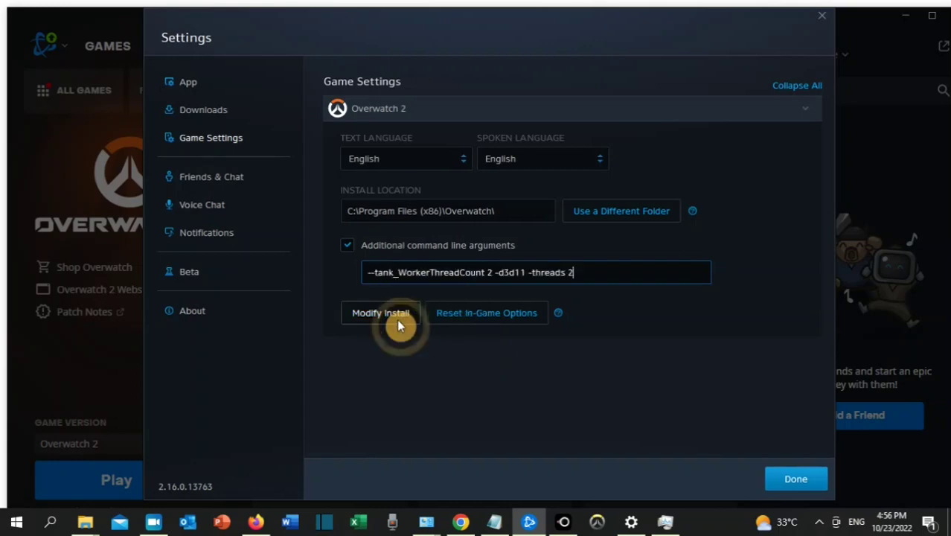
{"action": "left_click", "coordinate": [793, 480]}
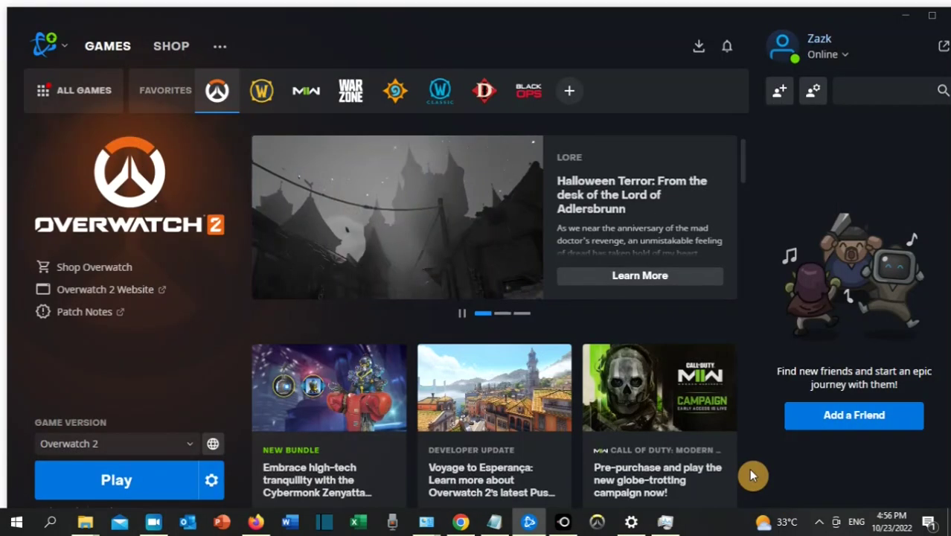
Open Task Manager in a maximized window and end the LetsView task
{"action": "right_click", "coordinate": [710, 528]}
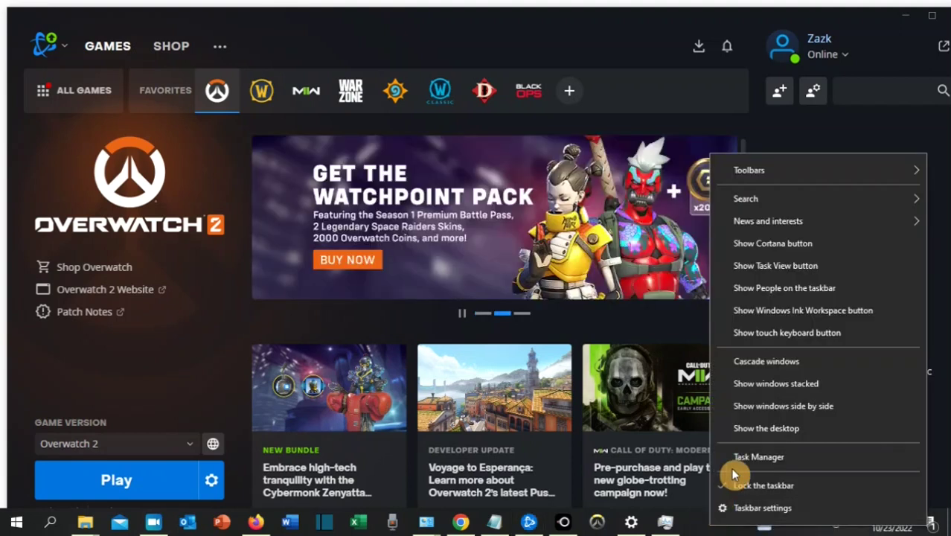
{"action": "left_click", "coordinate": [760, 457]}
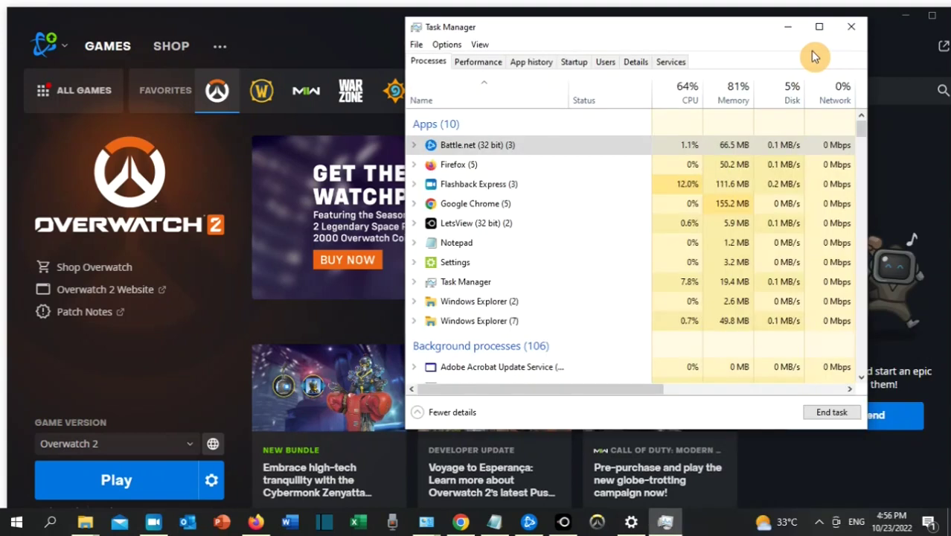
{"action": "left_click", "coordinate": [816, 24]}
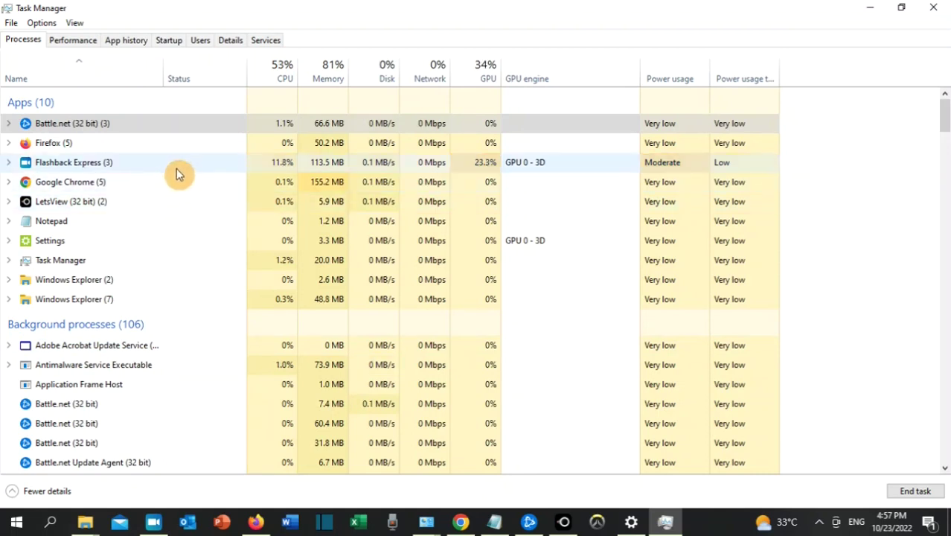
{"action": "right_click", "coordinate": [213, 183]}
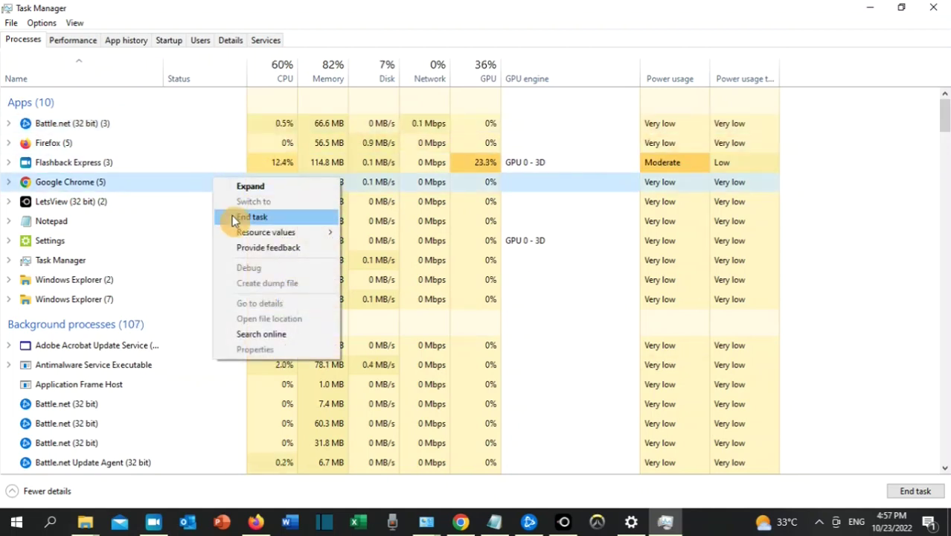
{"action": "left_click", "coordinate": [174, 178]}
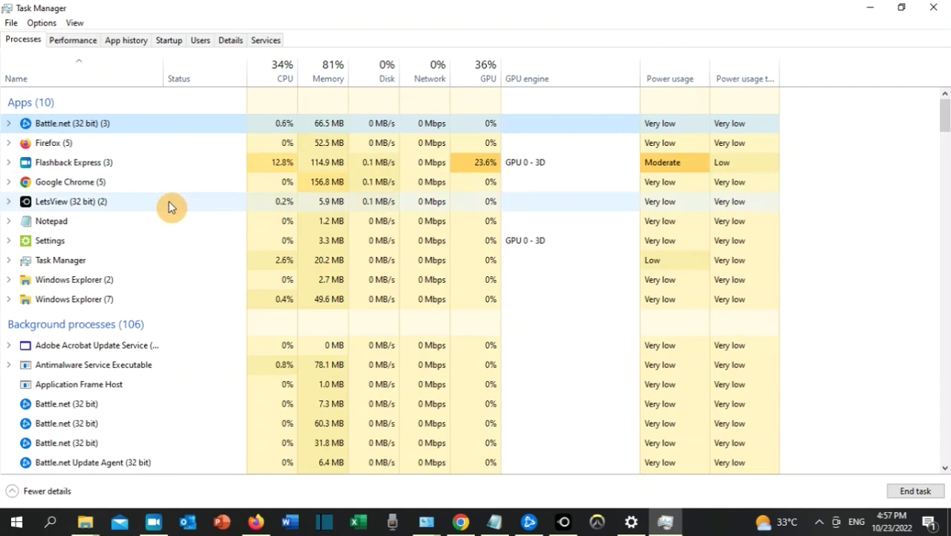
{"action": "right_click", "coordinate": [174, 203]}
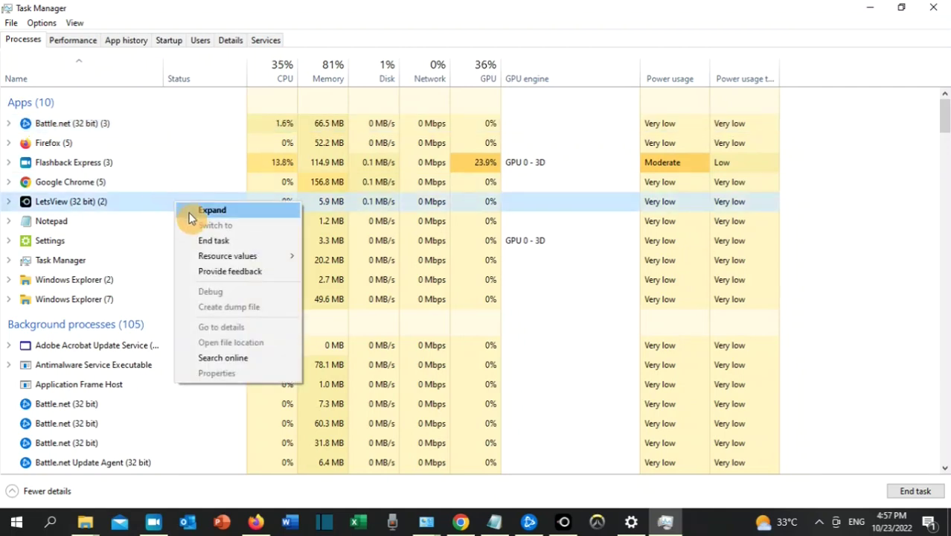
{"action": "left_click", "coordinate": [198, 239]}
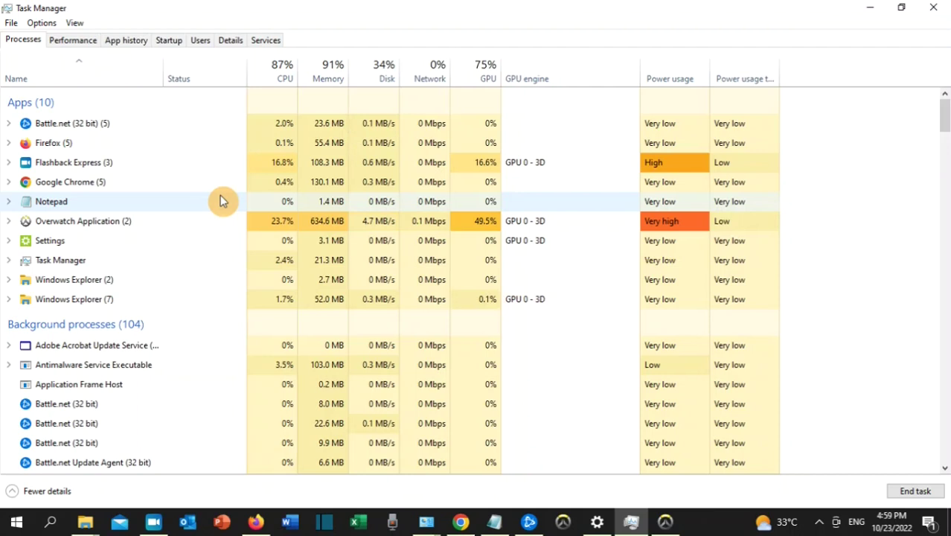
{"action": "right_click", "coordinate": [209, 186]}
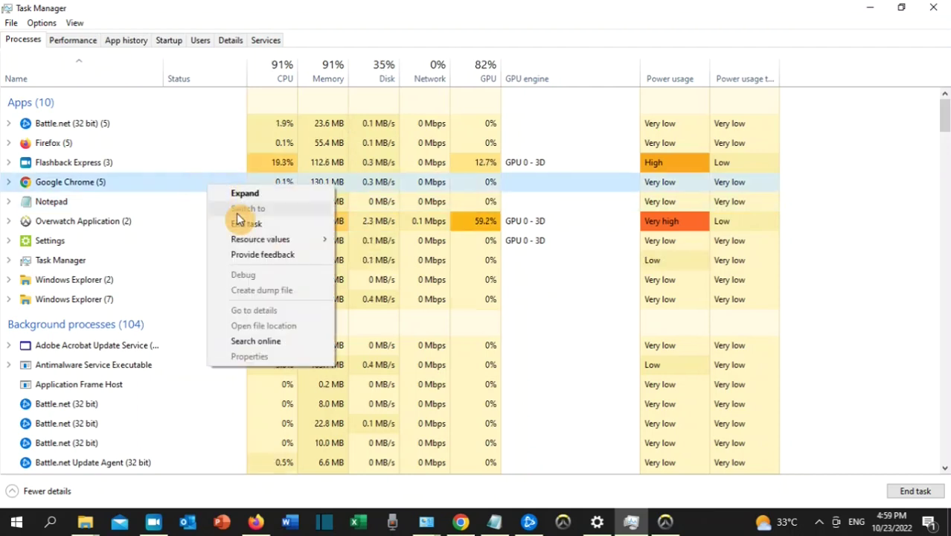
{"action": "left_click", "coordinate": [192, 189]}
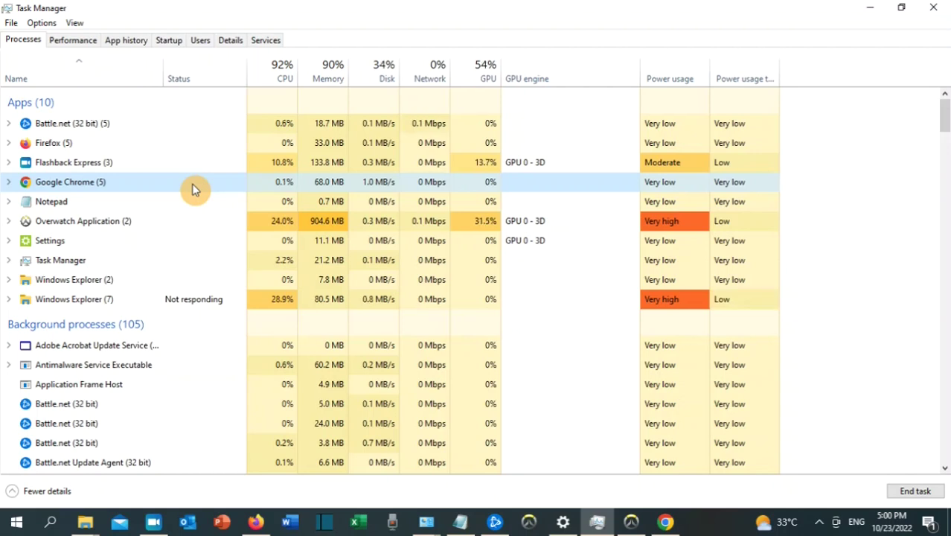
Go to the process details of Overwatch under Overwatch Application and set the priority of Overwatch.exe to Realtime
{"action": "left_click", "coordinate": [9, 221]}
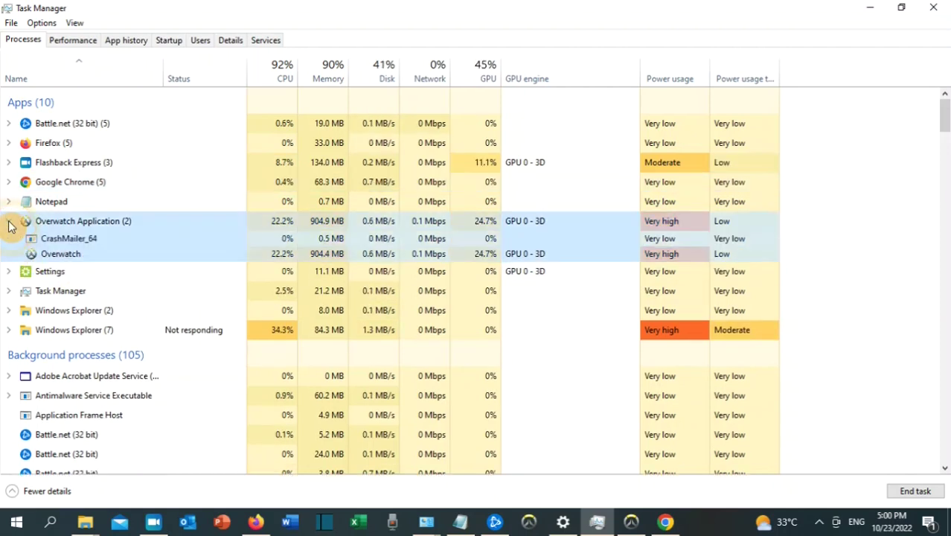
{"action": "right_click", "coordinate": [74, 259]}
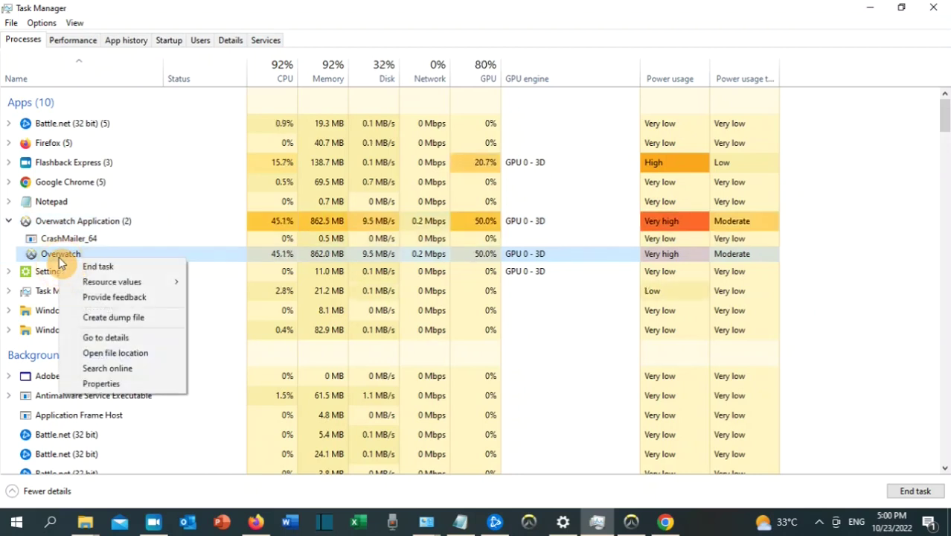
{"action": "left_click", "coordinate": [114, 340]}
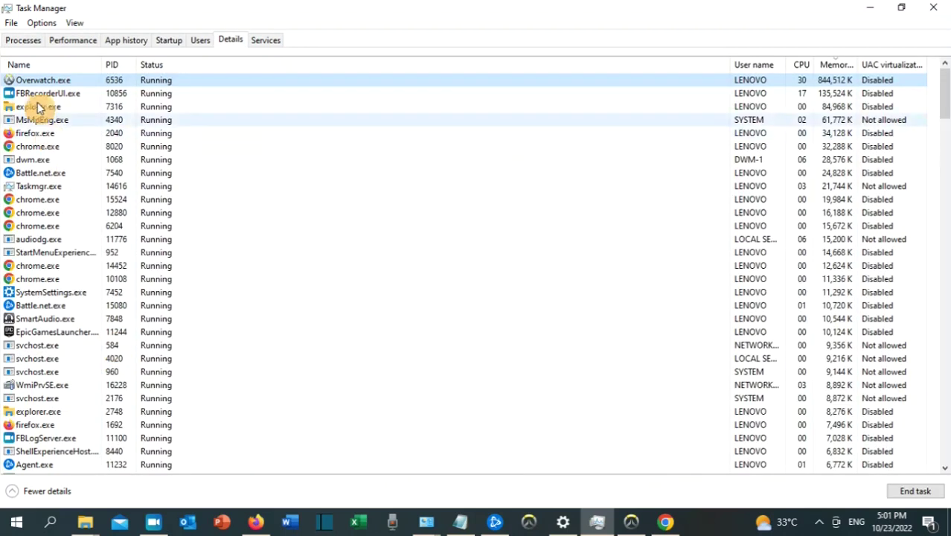
{"action": "right_click", "coordinate": [74, 84]}
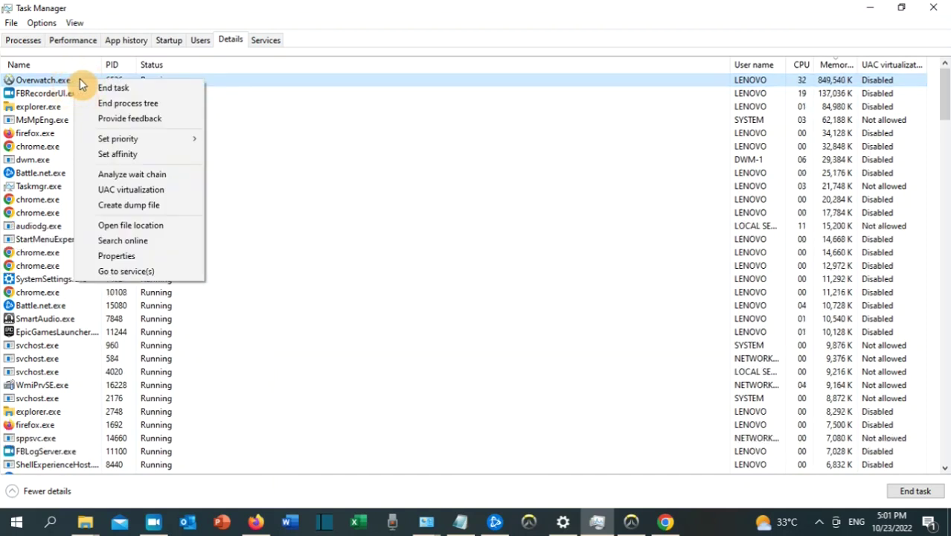
{"action": "mouse_move", "coordinate": [123, 141]}
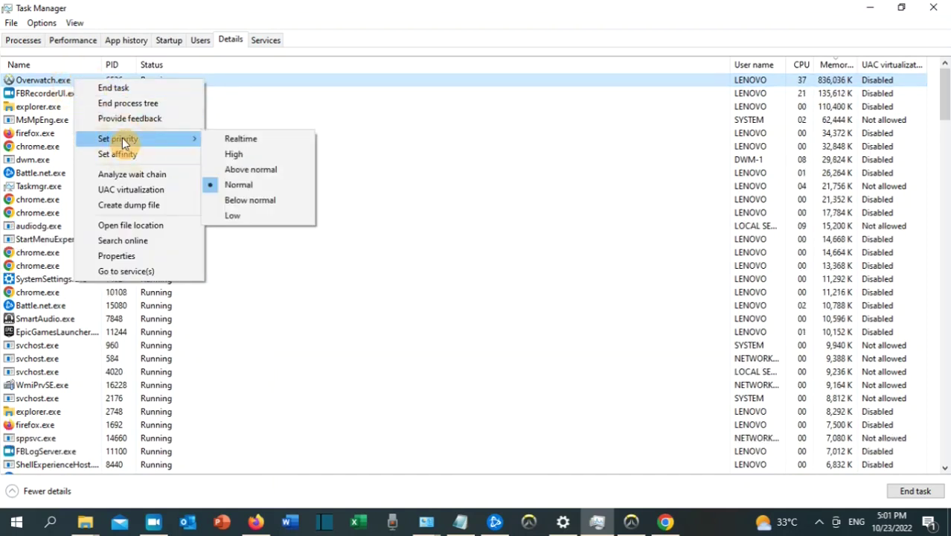
{"action": "left_click", "coordinate": [238, 143]}
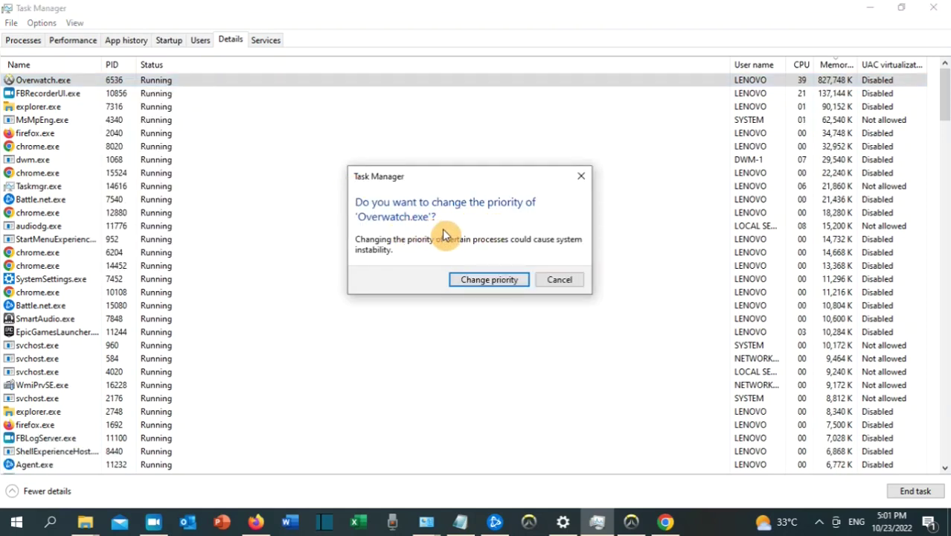
{"action": "left_click", "coordinate": [489, 280]}
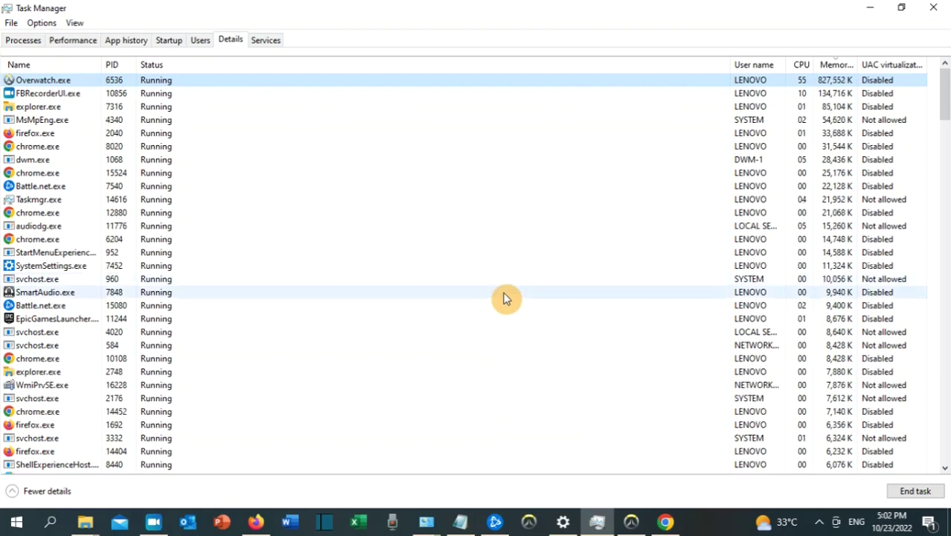
Switch to the Overwatch game and apply video options with Display Mode set to Fullscreen and Dynamic Render Scale set to Off
{"action": "left_click", "coordinate": [633, 526]}
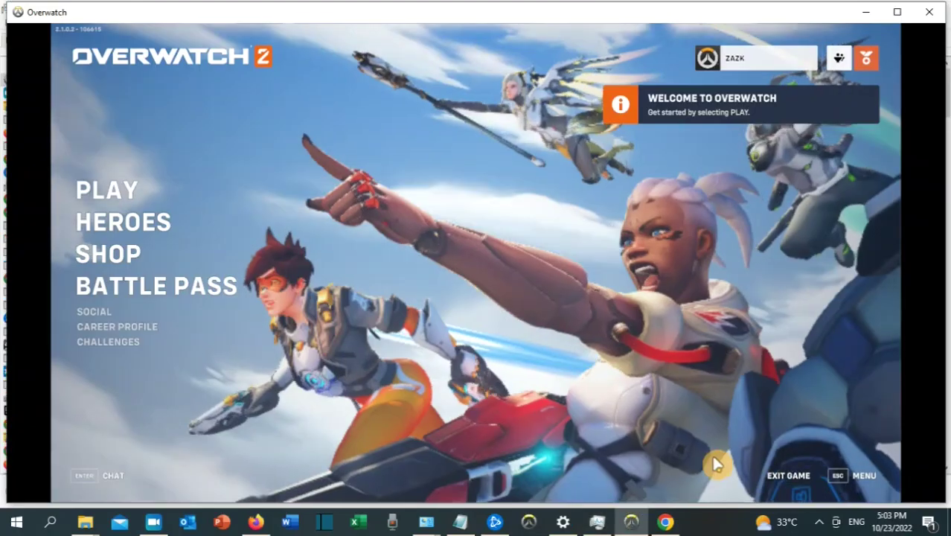
{"action": "left_click", "coordinate": [867, 478]}
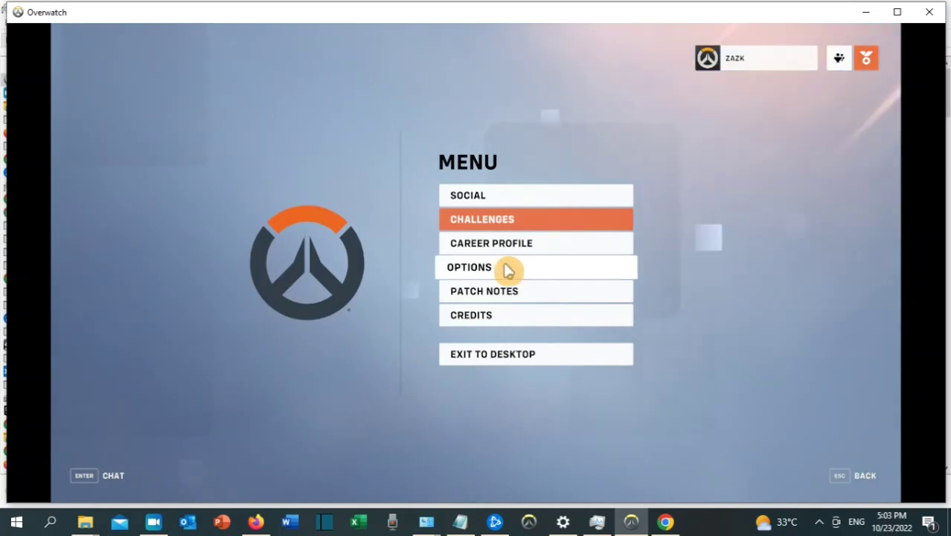
{"action": "left_click", "coordinate": [509, 268]}
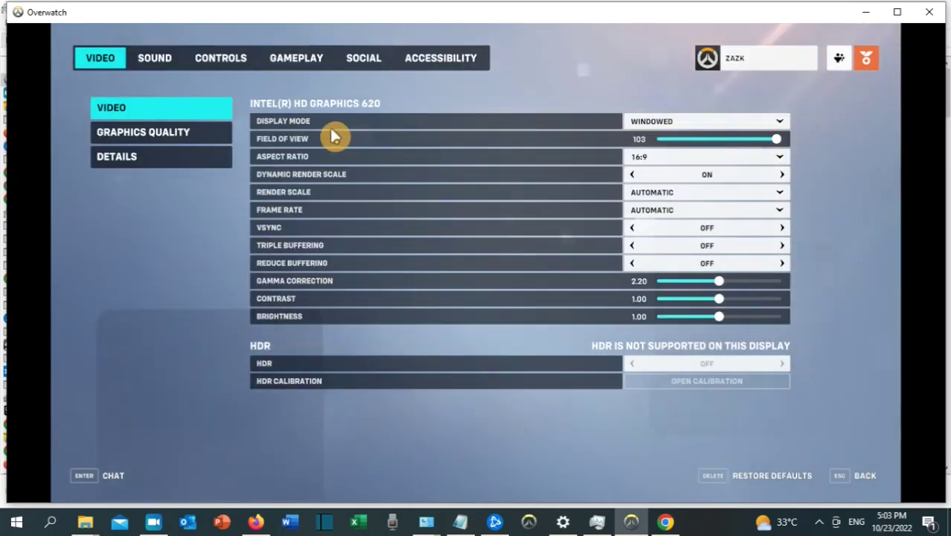
{"action": "left_click", "coordinate": [696, 125]}
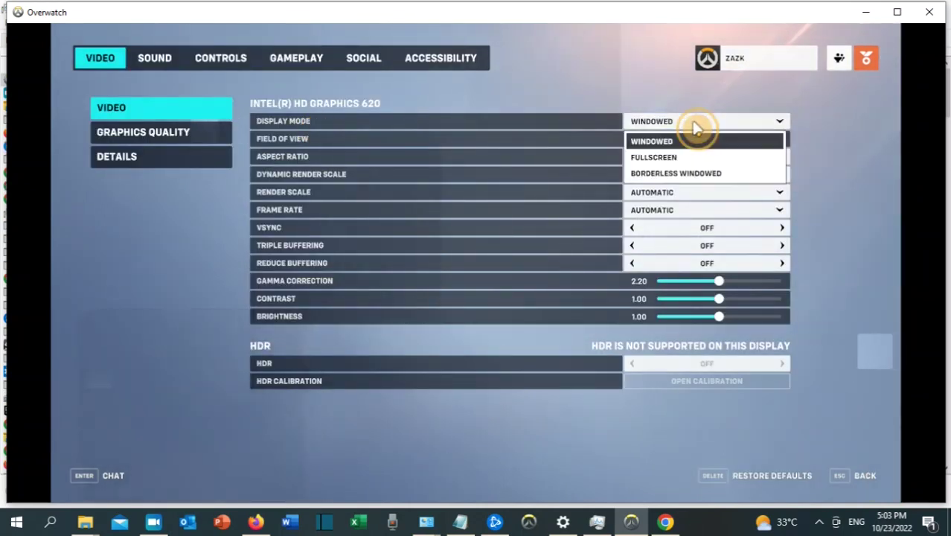
{"action": "left_click", "coordinate": [688, 159]}
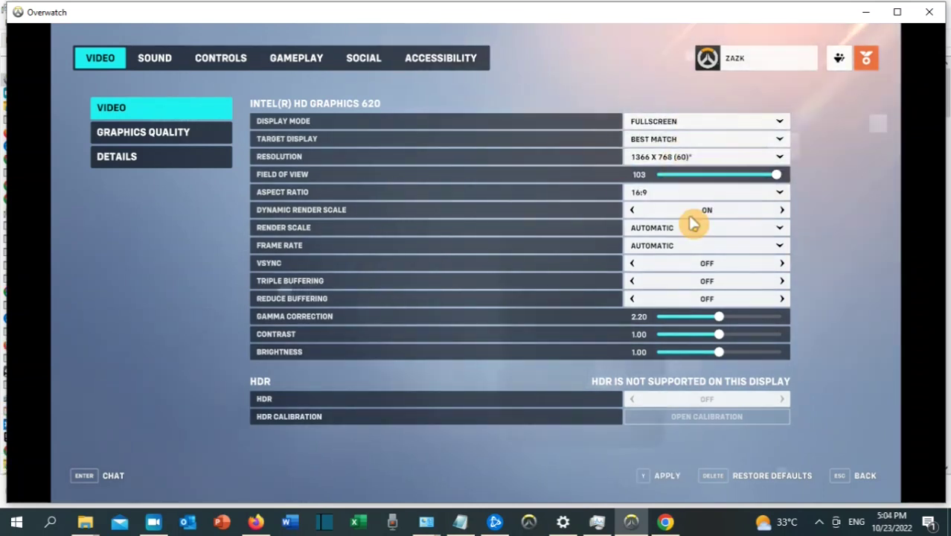
{"action": "left_click", "coordinate": [733, 214]}
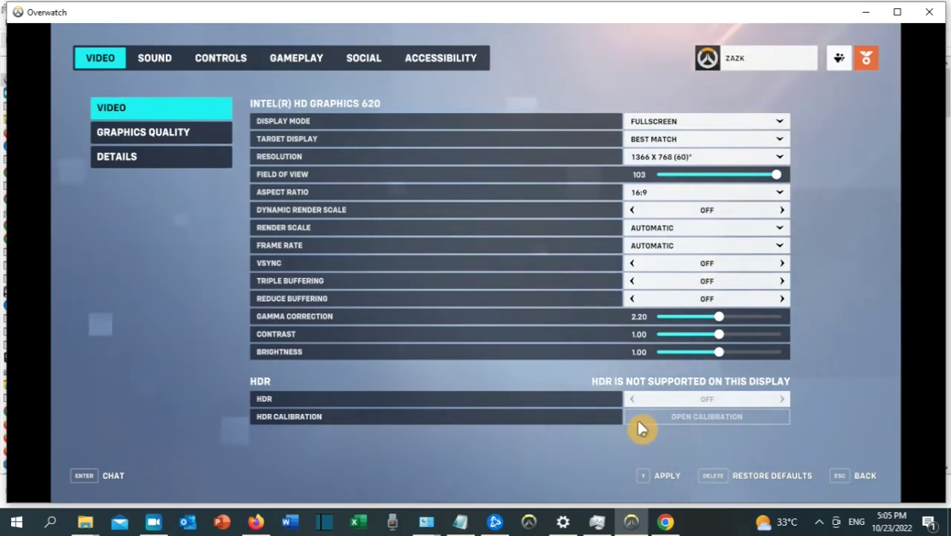
{"action": "left_click", "coordinate": [664, 475]}
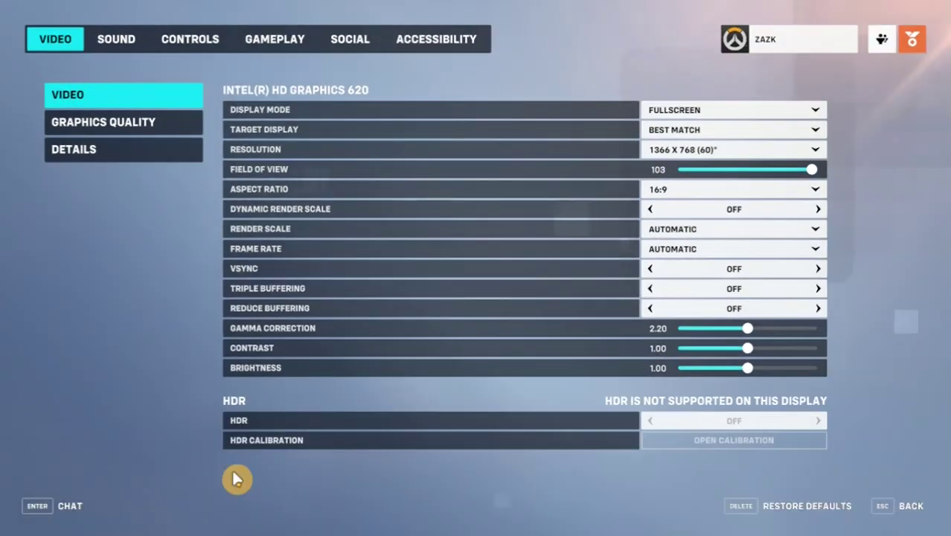